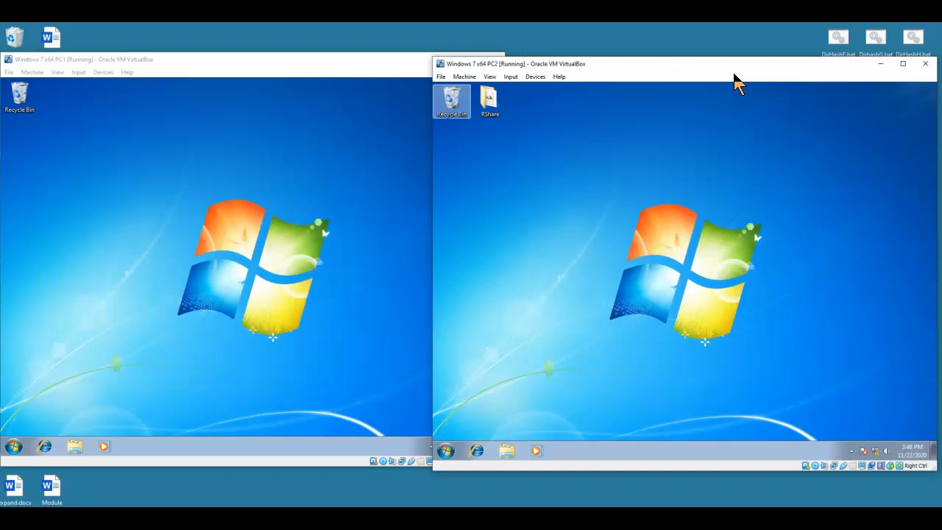
Step: On PC2, search the Start menu for remote assistance and launch Windows Remote Assistance
{"action": "left_click", "coordinate": [732, 86]}
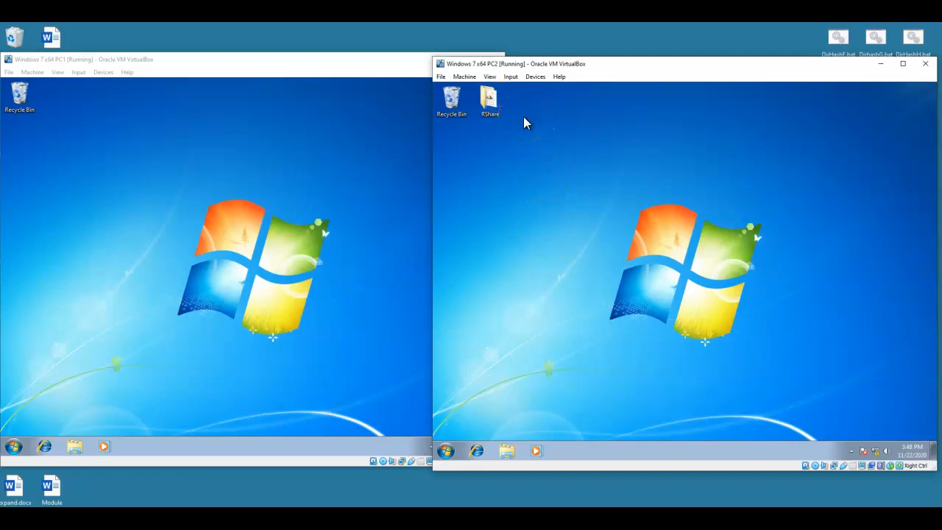
{"action": "left_click", "coordinate": [490, 111]}
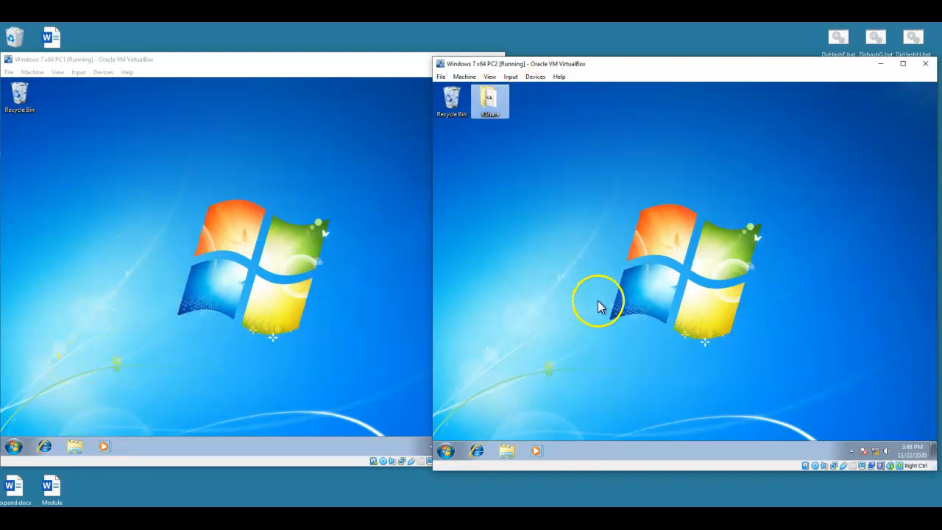
{"action": "left_click", "coordinate": [446, 449]}
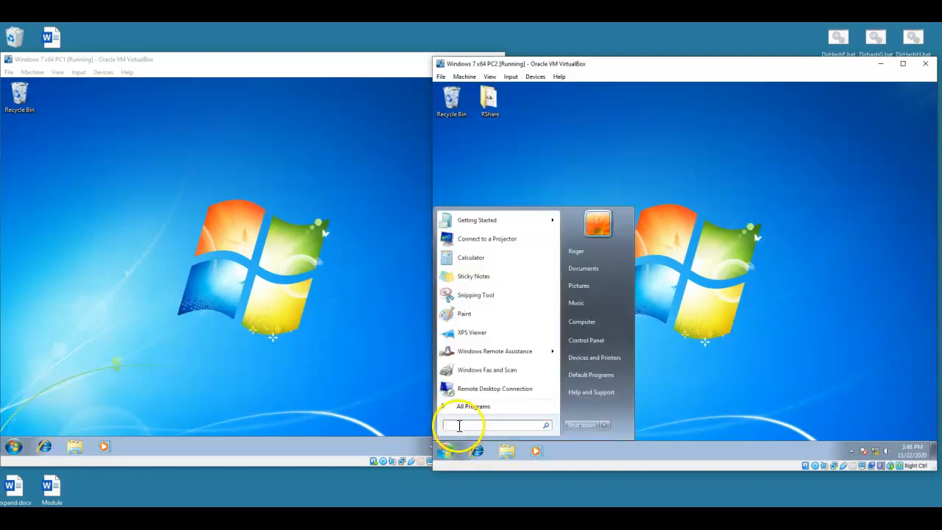
{"action": "type", "text": "remote assistance"}
{"action": "left_click", "coordinate": [521, 237]}
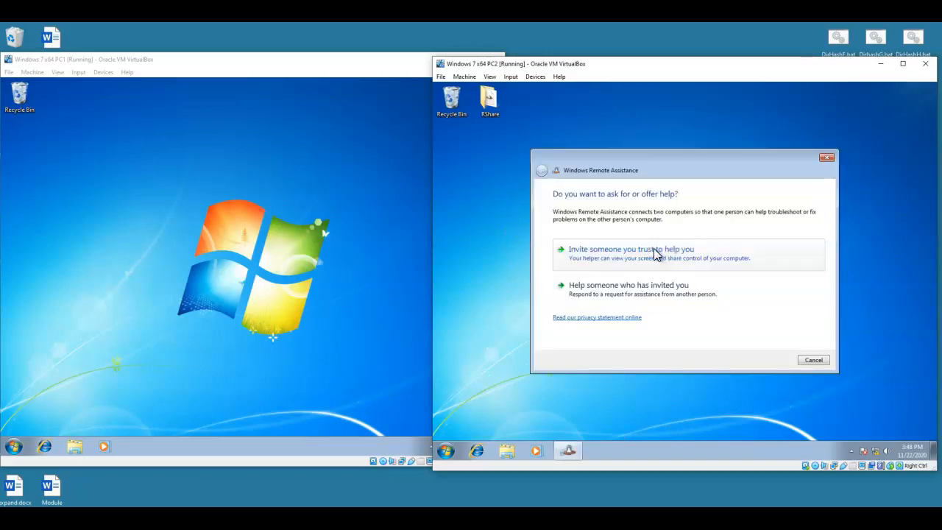
Step: Choose to invite a trusted helper and save the invitation as a file named Invitation in the Desktop RShare folder
{"action": "left_click", "coordinate": [643, 290]}
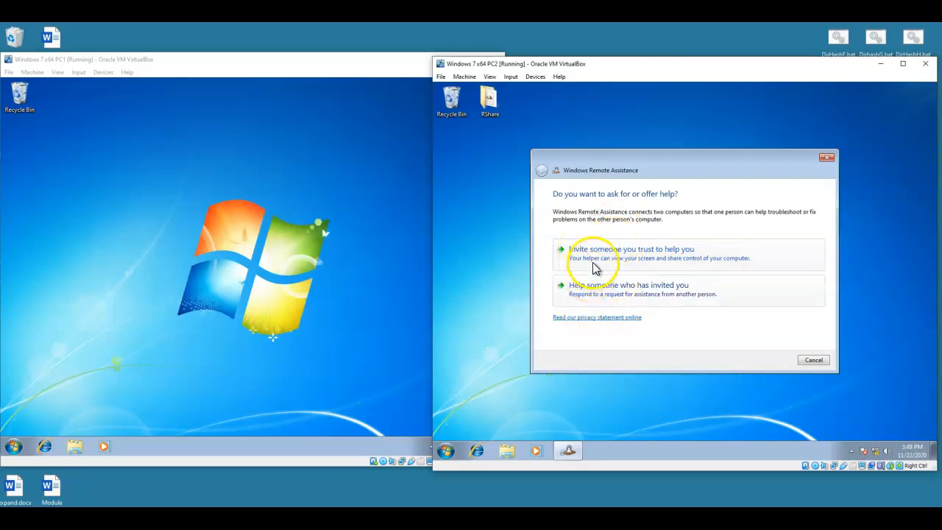
{"action": "left_click", "coordinate": [665, 258]}
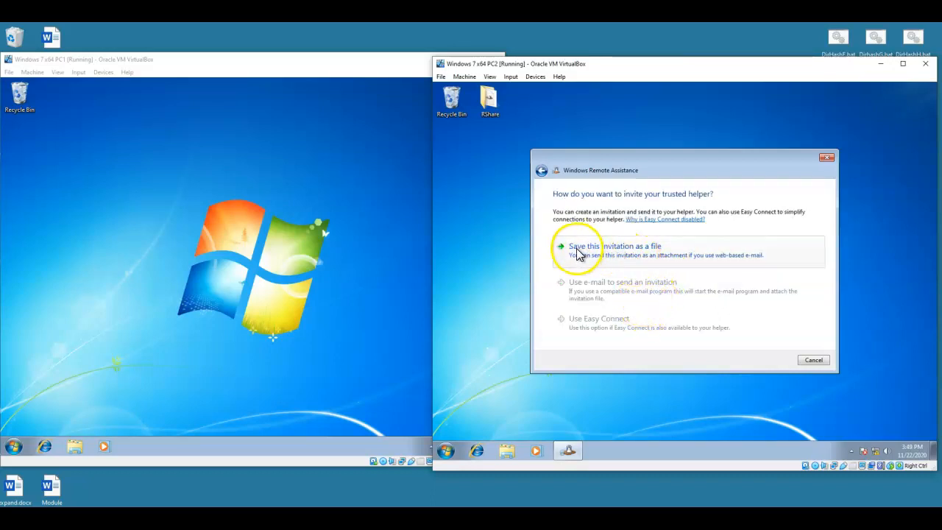
{"action": "left_click", "coordinate": [634, 249]}
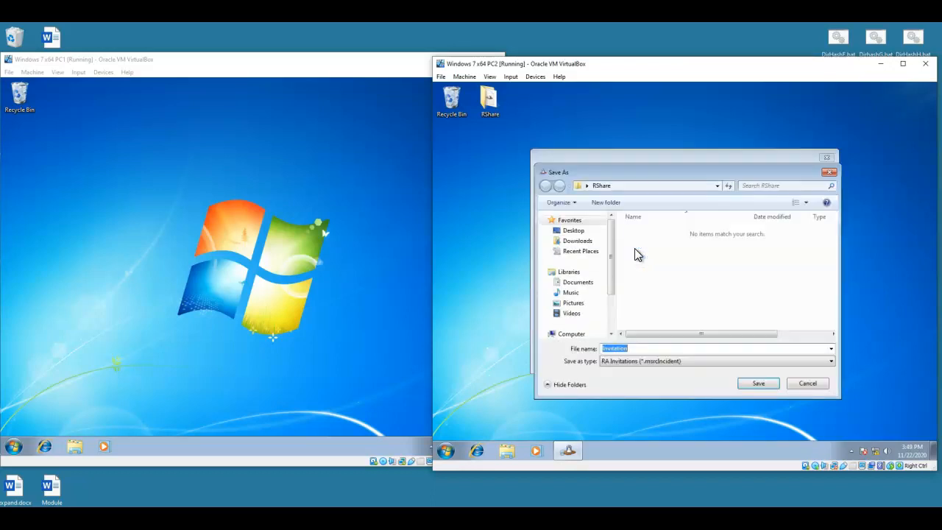
{"action": "left_click", "coordinate": [577, 232]}
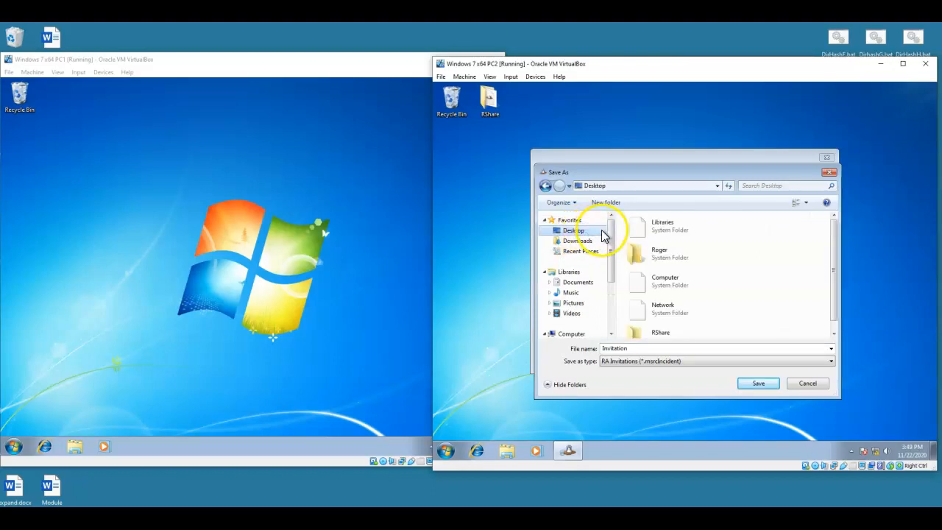
{"action": "double_click", "coordinate": [670, 337]}
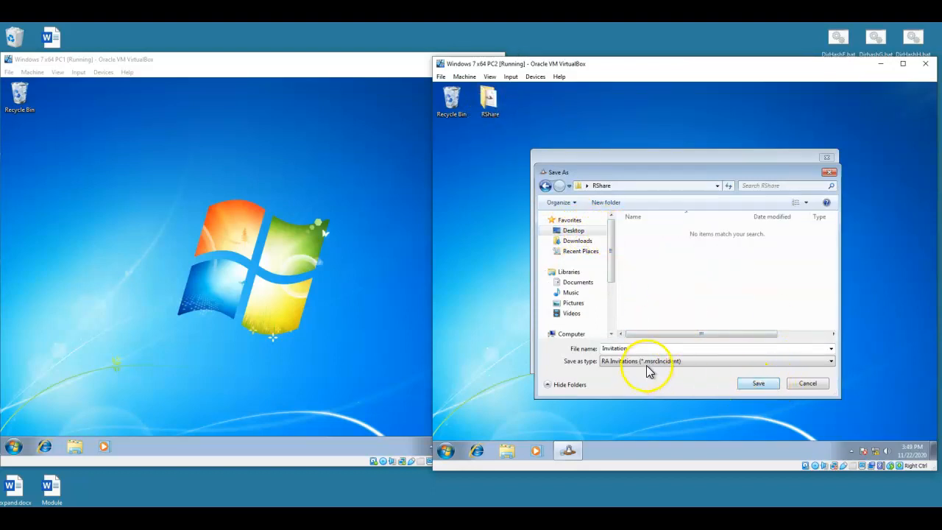
{"action": "left_click", "coordinate": [755, 386]}
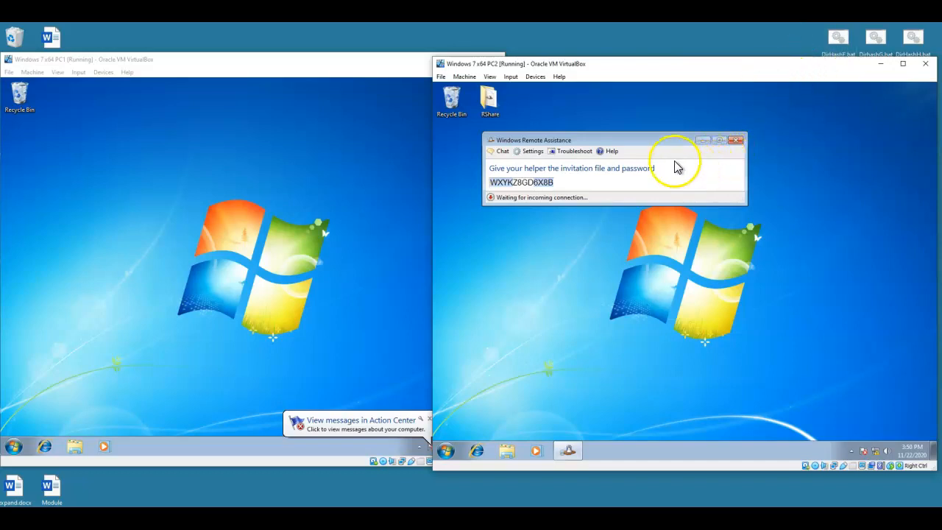
{"action": "left_click_drag", "start_coordinate": [654, 145], "coordinate": [696, 147]}
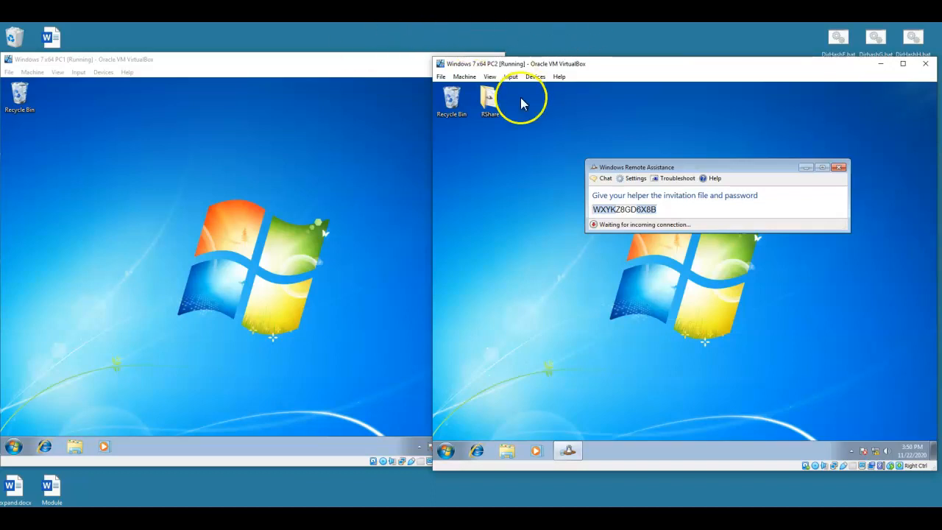
Step: On PC1, browse the network to PC2's Users > Roger > Desktop > RShare folder and copy Invitation to the desktop
{"action": "left_click", "coordinate": [76, 446]}
{"action": "left_click", "coordinate": [71, 325]}
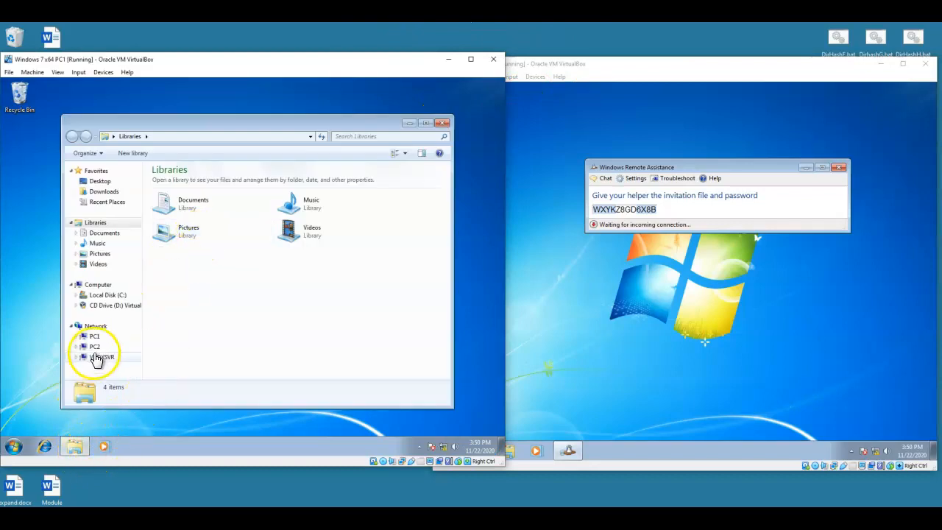
{"action": "left_click", "coordinate": [94, 345]}
{"action": "double_click", "coordinate": [181, 185]}
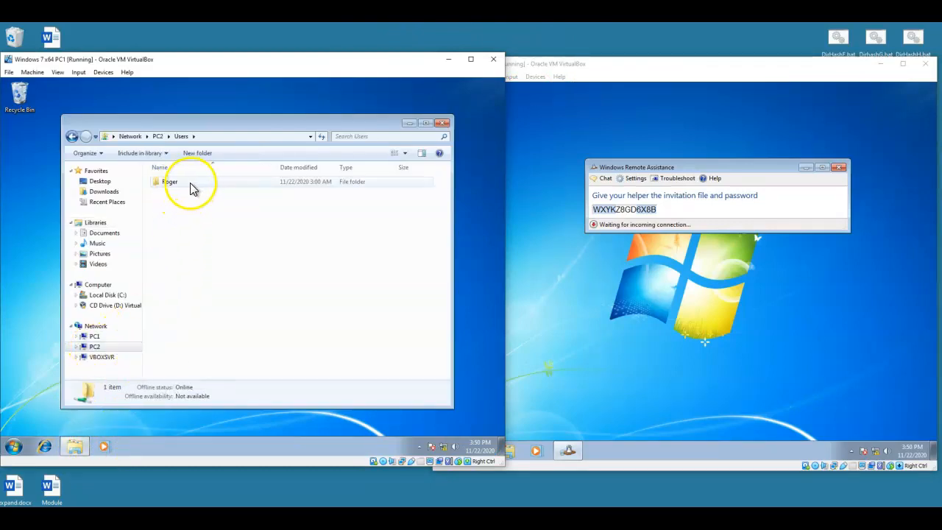
{"action": "double_click", "coordinate": [190, 184]}
{"action": "double_click", "coordinate": [184, 195]}
{"action": "double_click", "coordinate": [176, 181]}
{"action": "left_click_drag", "start_coordinate": [188, 184], "coordinate": [35, 200]}
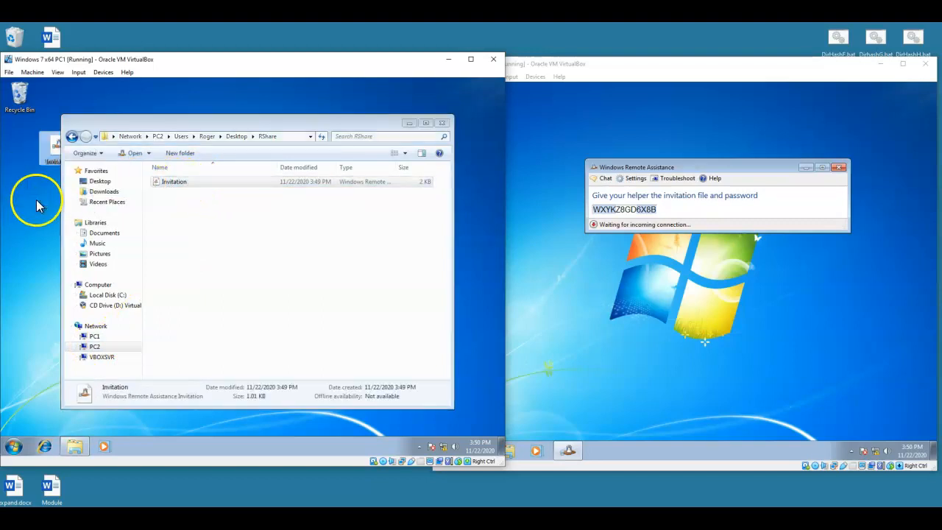
{"action": "left_click", "coordinate": [442, 123]}
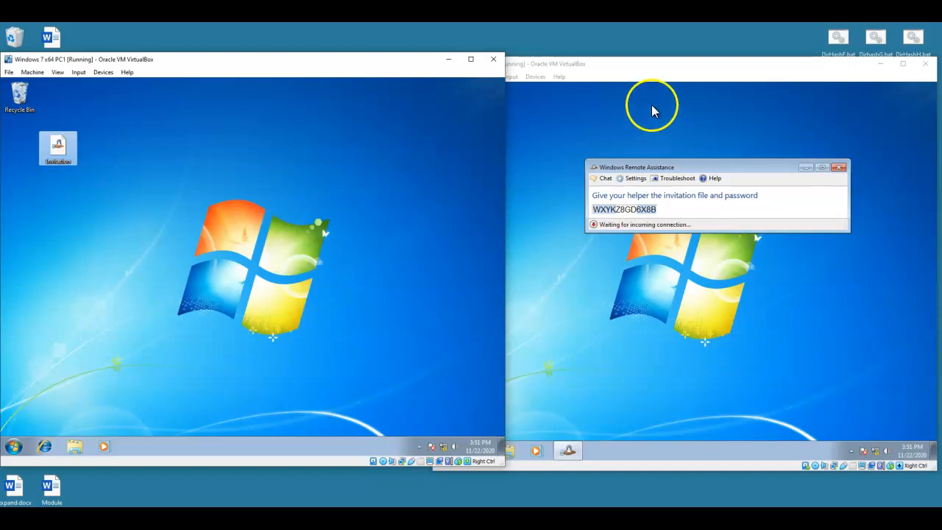
Step: On PC1, search the Start menu for remote assistance and launch Windows Remote Assistance
{"action": "left_click", "coordinate": [13, 445]}
{"action": "left_click", "coordinate": [25, 423]}
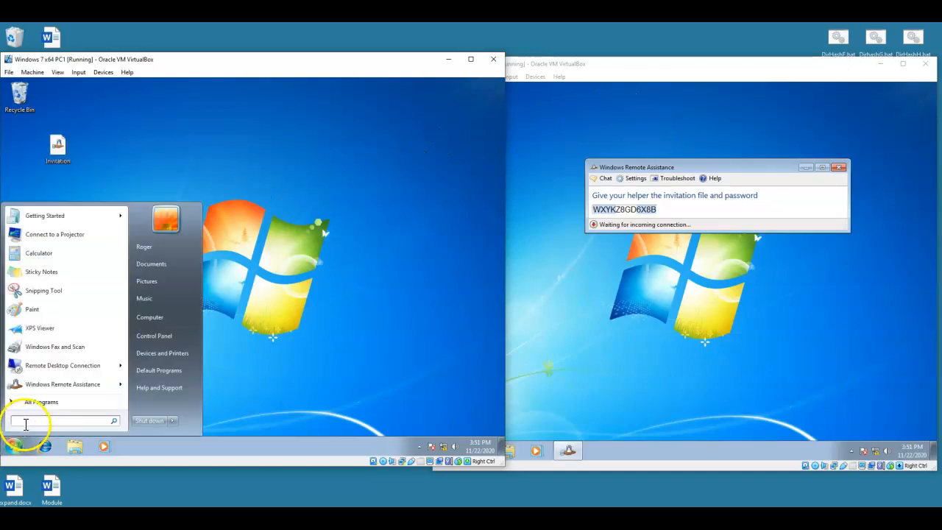
{"action": "type", "text": "remotem assistance"}
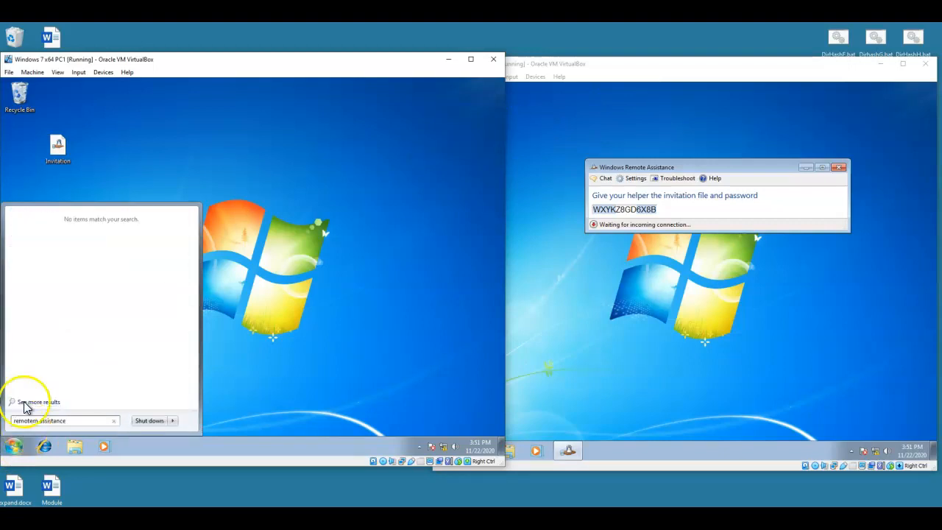
{"action": "key", "text": "BackSpace"}
{"action": "key", "text": "BackSpace"}
{"action": "key", "text": "BackSpace"}
{"action": "key", "text": "BackSpace"}
{"action": "key", "text": "BackSpace"}
{"action": "key", "text": "BackSpace"}
{"action": "key", "text": "BackSpace"}
{"action": "key", "text": "BackSpace"}
{"action": "key", "text": "BackSpace"}
{"action": "key", "text": "BackSpace"}
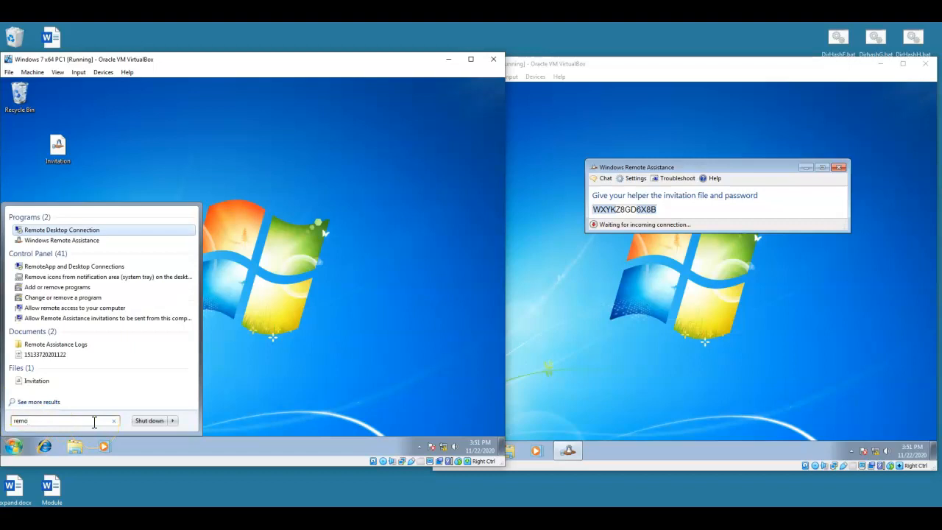
{"action": "type", "text": "te assista"}
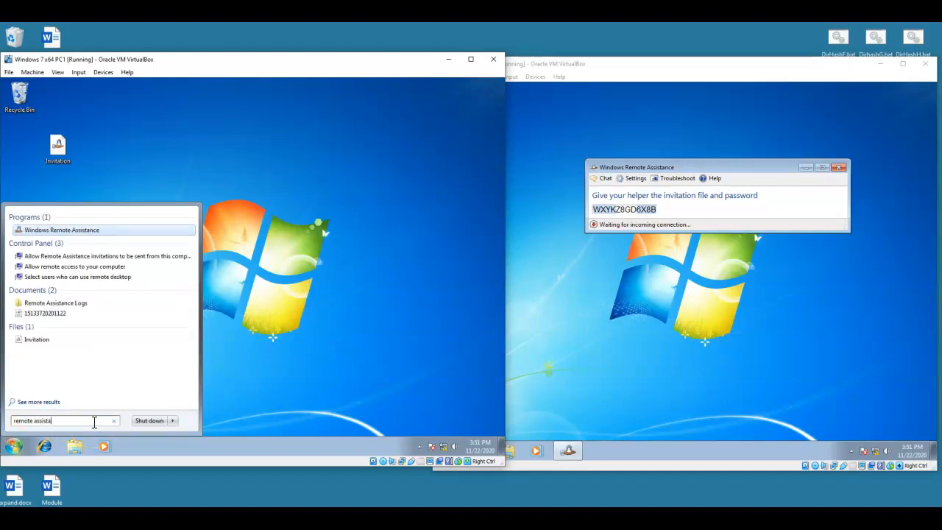
{"action": "left_click", "coordinate": [94, 228]}
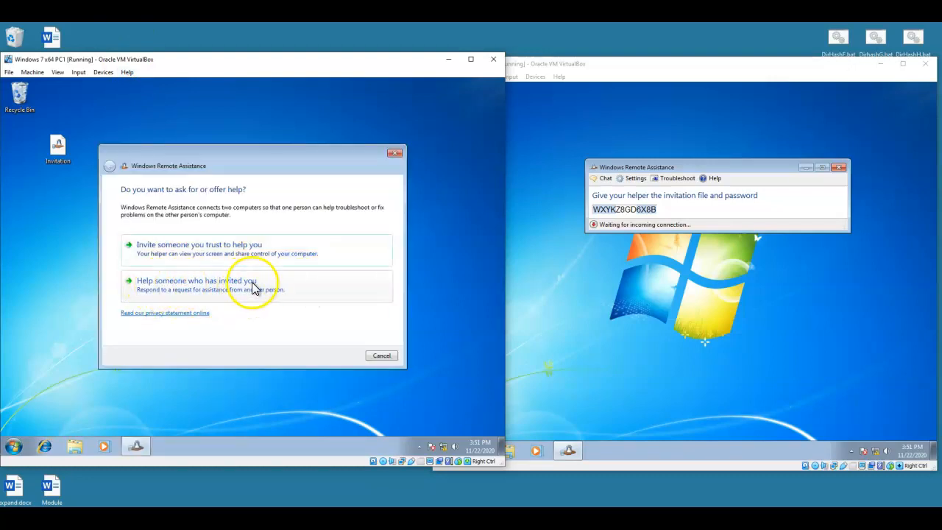
Step: Choose to help someone who invited you using an invitation file, and open Invitation from the Desktop
{"action": "left_click", "coordinate": [182, 282]}
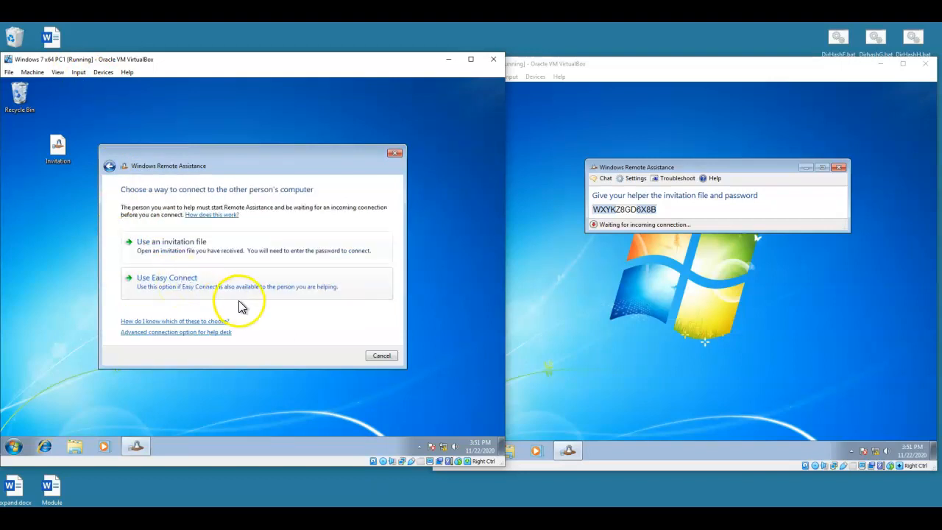
{"action": "left_click", "coordinate": [183, 250]}
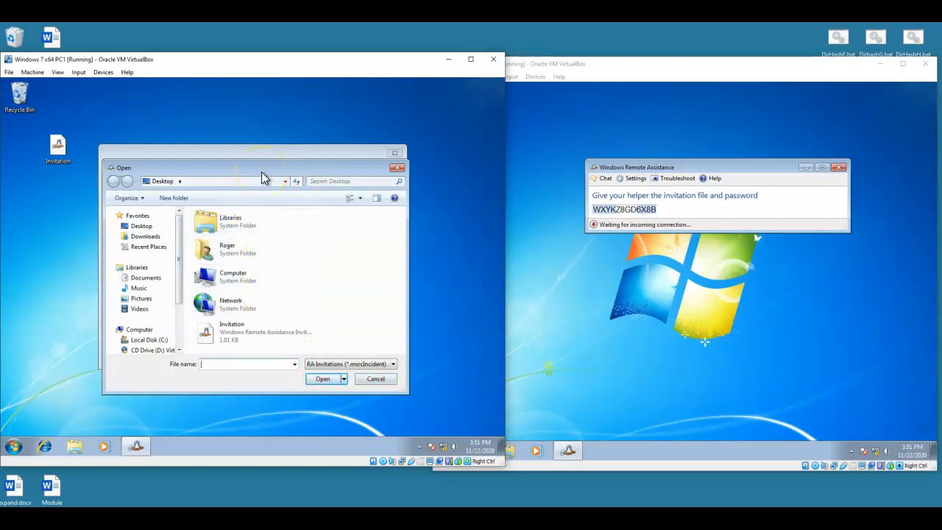
{"action": "left_click", "coordinate": [243, 333]}
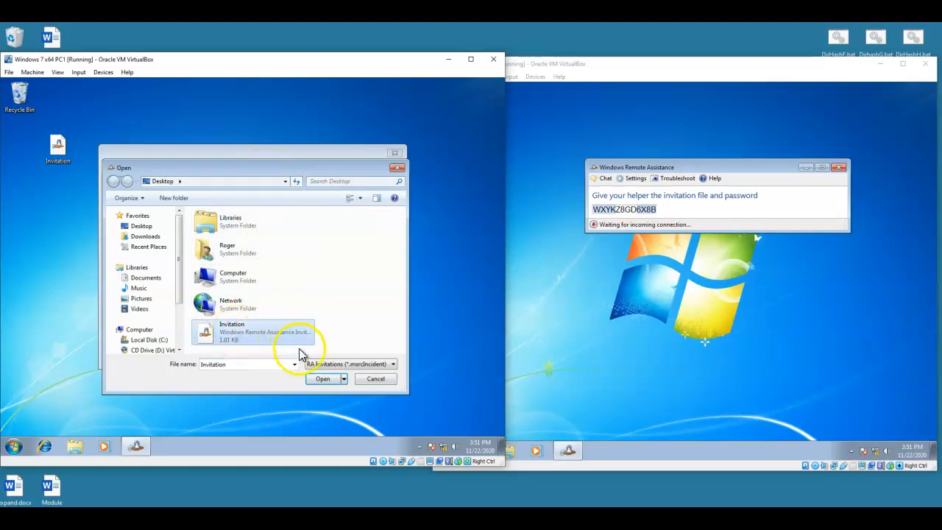
{"action": "left_click", "coordinate": [318, 379]}
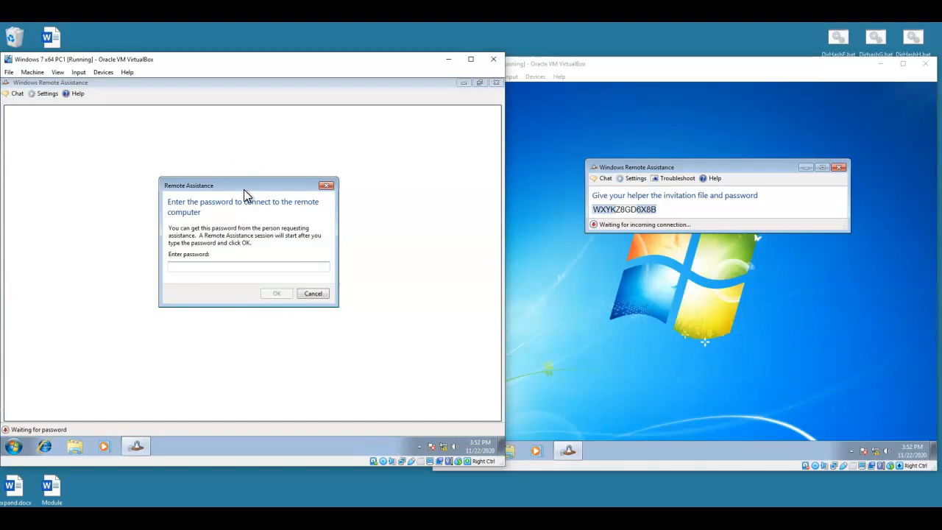
Step: Enter the invitation password on PC1 to connect, then allow the helper's connection on PC2
{"action": "type", "text": "wxykz8gd6x8b"}
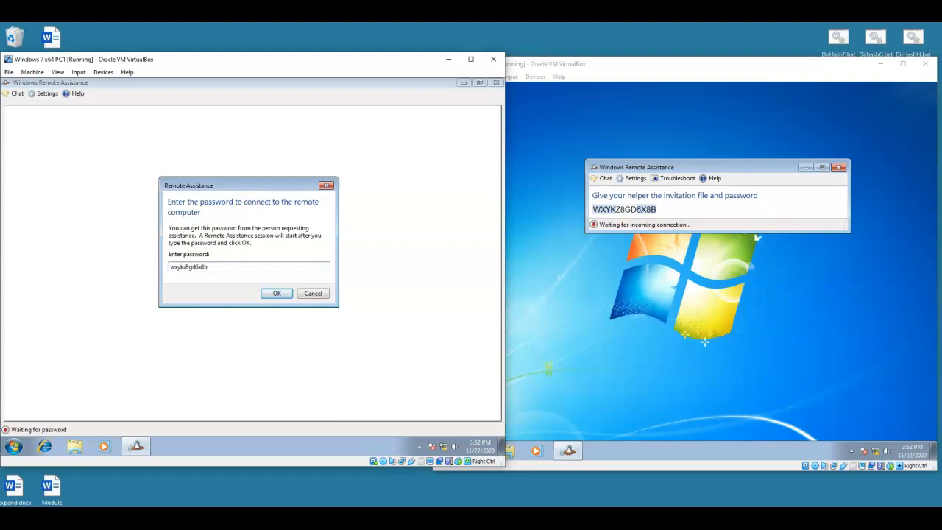
{"action": "left_click", "coordinate": [272, 293]}
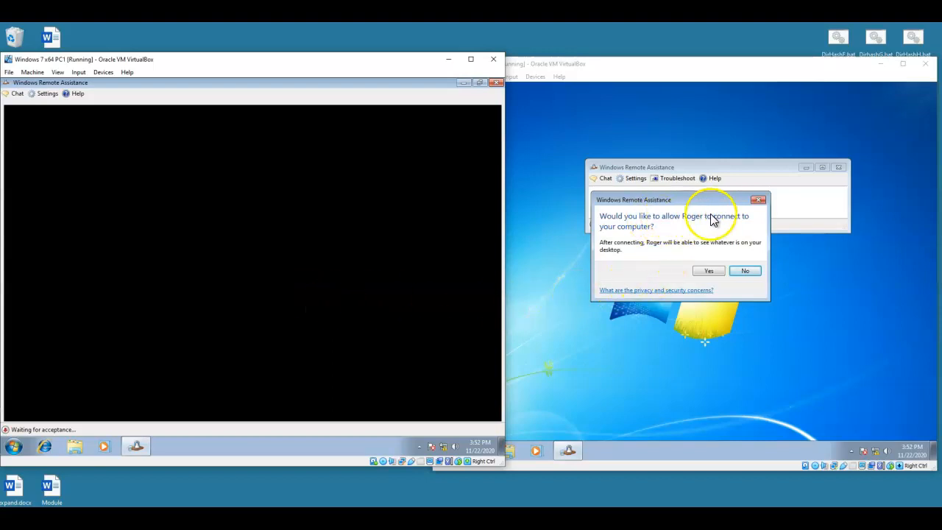
{"action": "left_click", "coordinate": [708, 271]}
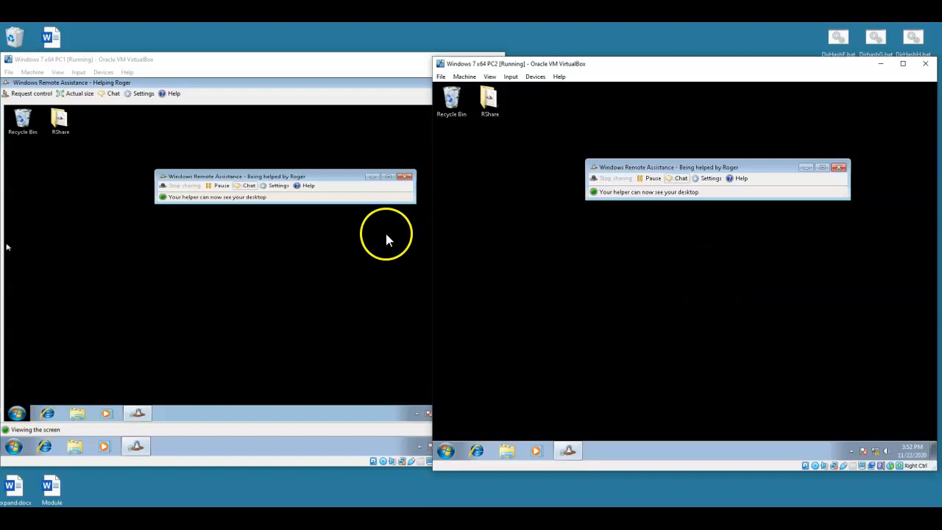
Step: Move the 'Being helped' window on PC2's desktop and watch it mirror in PC1's helper view
{"action": "left_click", "coordinate": [354, 178]}
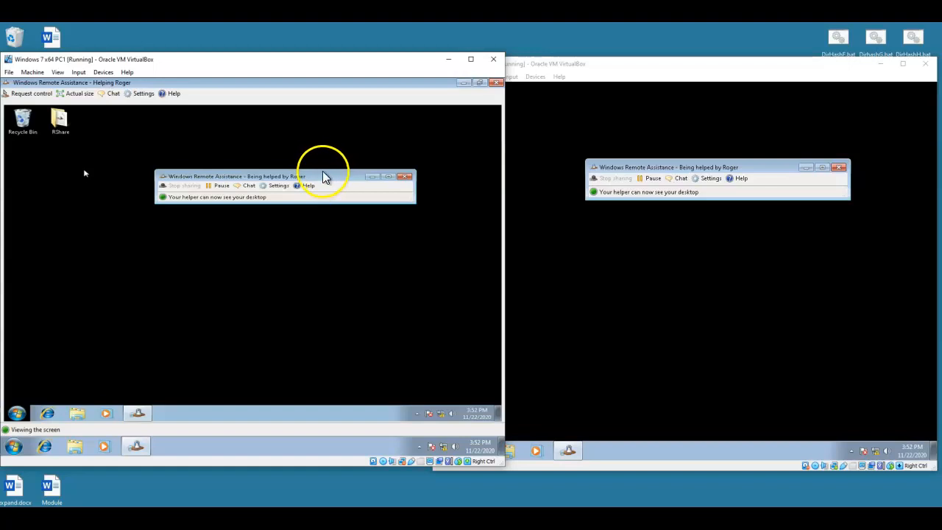
{"action": "left_click_drag", "start_coordinate": [768, 174], "coordinate": [700, 207]}
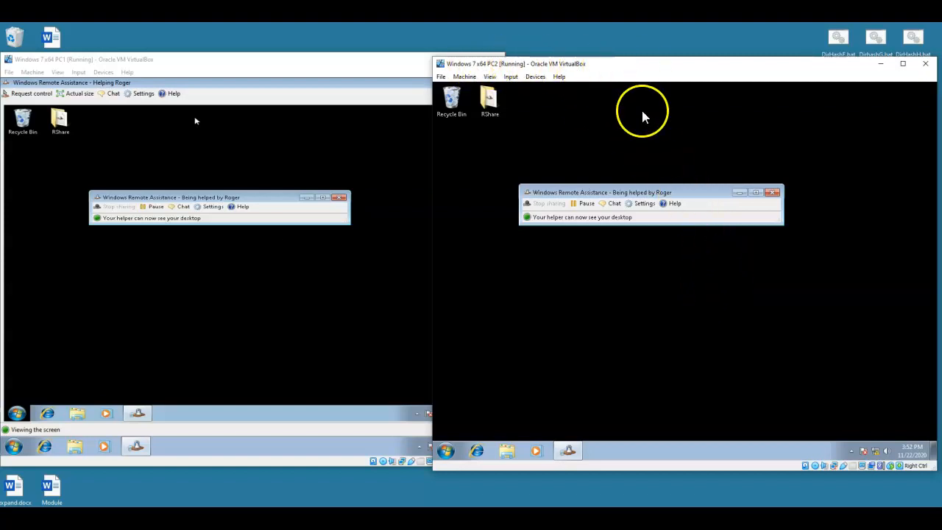
{"action": "left_click_drag", "start_coordinate": [698, 195], "coordinate": [717, 177]}
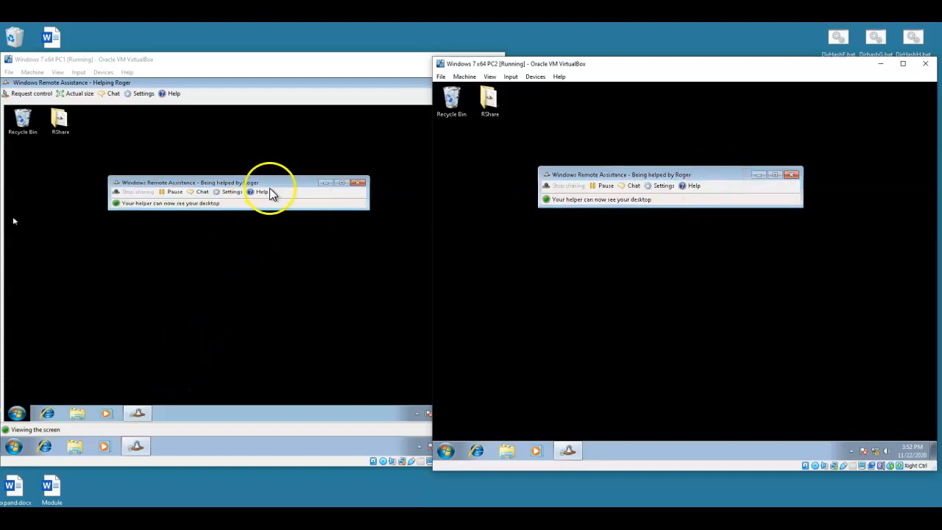
{"action": "left_click", "coordinate": [279, 194]}
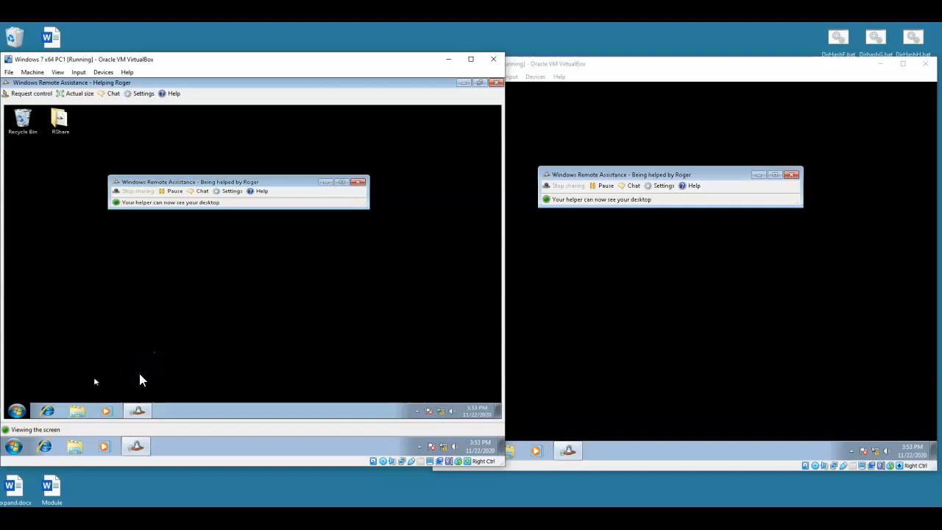
{"action": "left_click", "coordinate": [152, 310]}
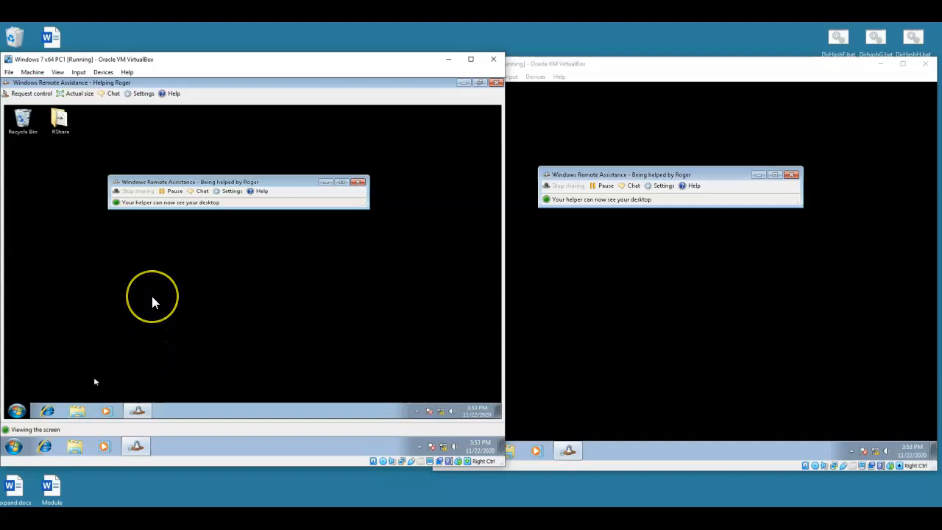